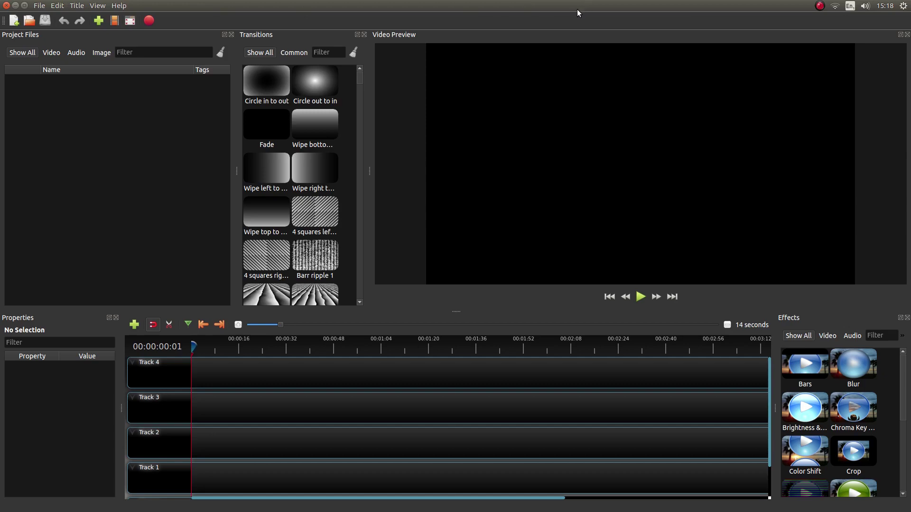
# - Import cc1.mp4, dt1.mp4, rb1.mp4 and ss1.mp4 from Videos > Split Screen 2 into Project Files
pyautogui.moveTo(5, 73)
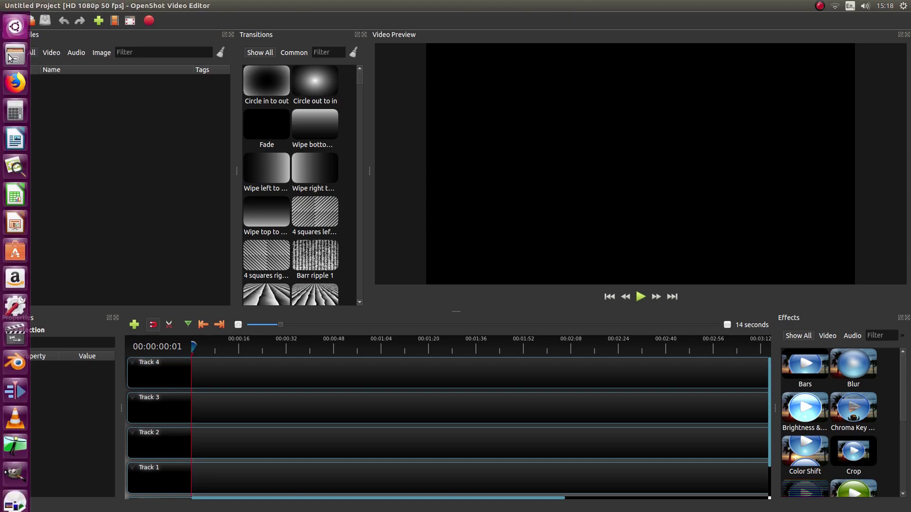
pyautogui.click(14, 56)
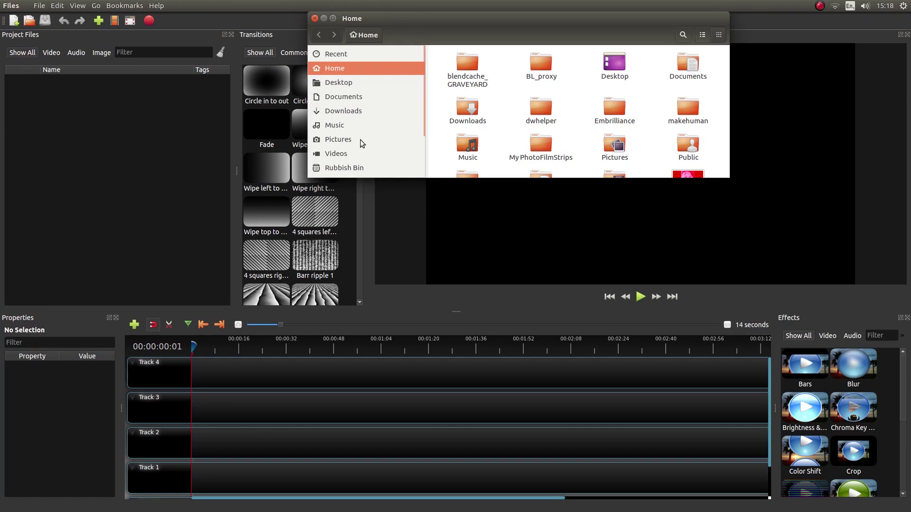
pyautogui.click(338, 155)
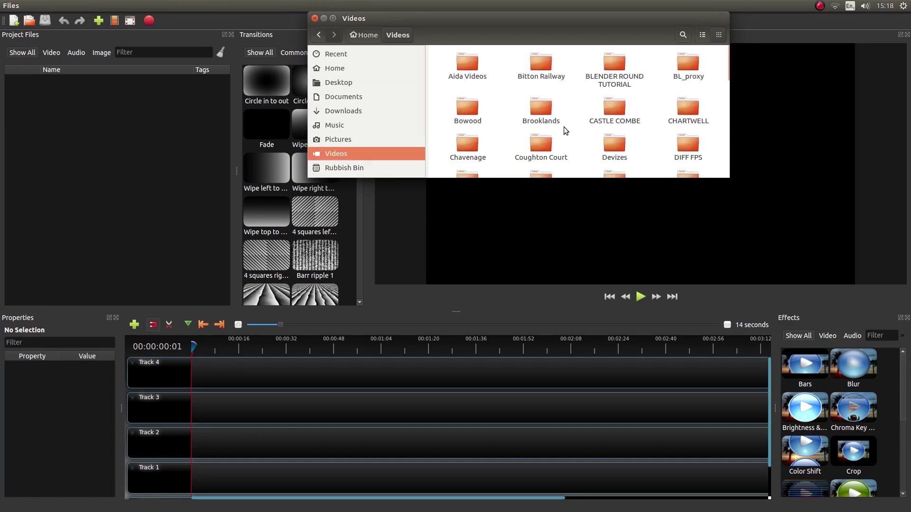
pyautogui.scroll(-2, 569, 128)
pyautogui.scroll(-5, 578, 129)
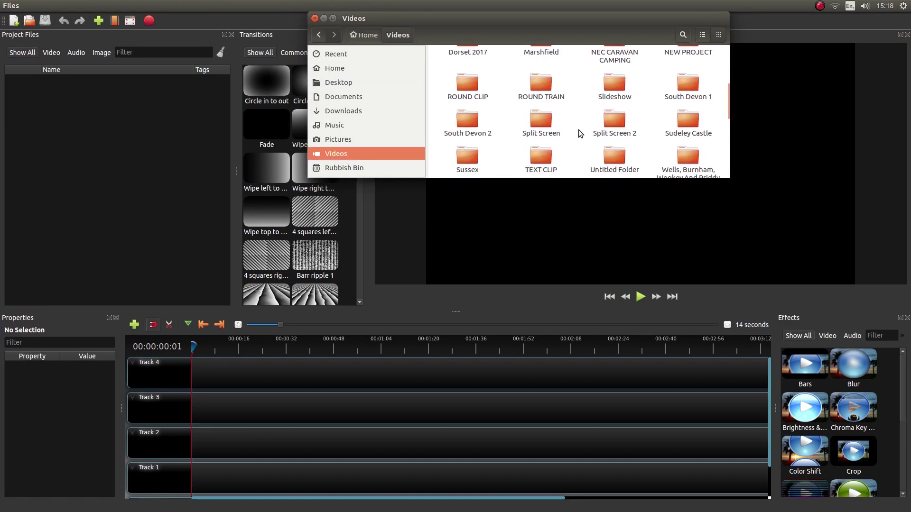
pyautogui.doubleClick(616, 119)
pyautogui.moveTo(434, 47); pyautogui.dragTo(710, 72)
pyautogui.moveTo(463, 64); pyautogui.dragTo(81, 112)
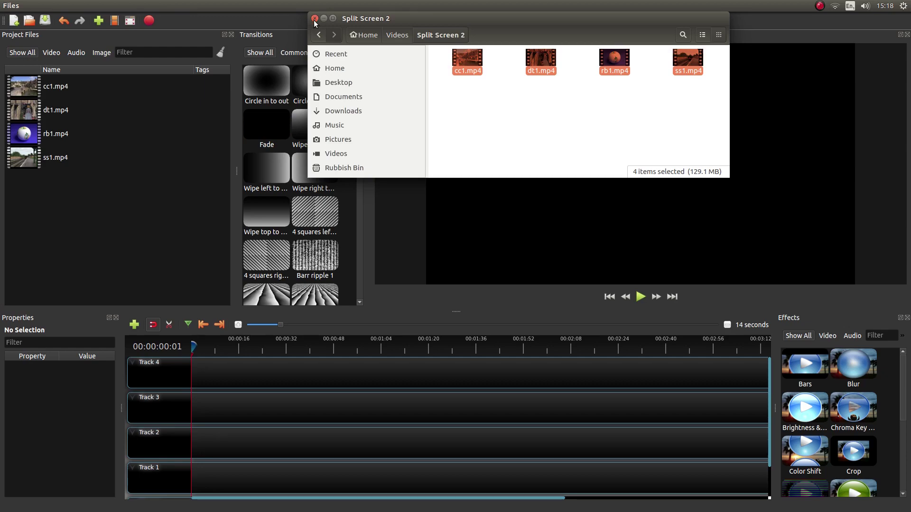
pyautogui.click(315, 19)
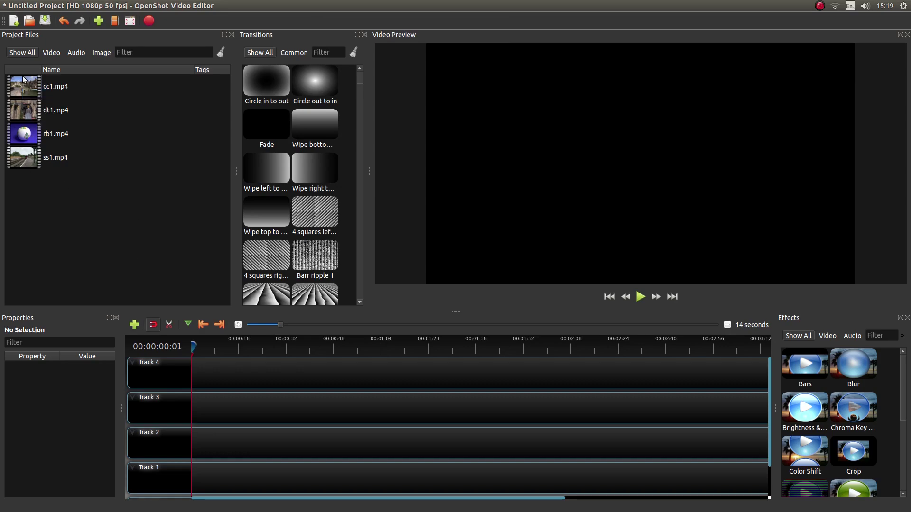
# - Place cc1.mp4 at the very start of Track 4 on the timeline
pyautogui.moveTo(22, 88); pyautogui.dragTo(212, 373)
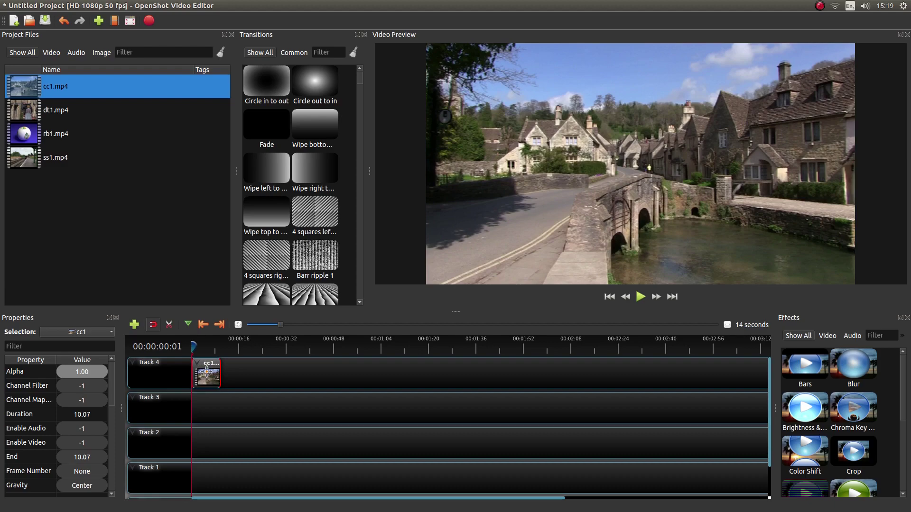
# - Apply the 1/4 Size - Top Left layout to the cc1 clip
pyautogui.rightClick(207, 372)
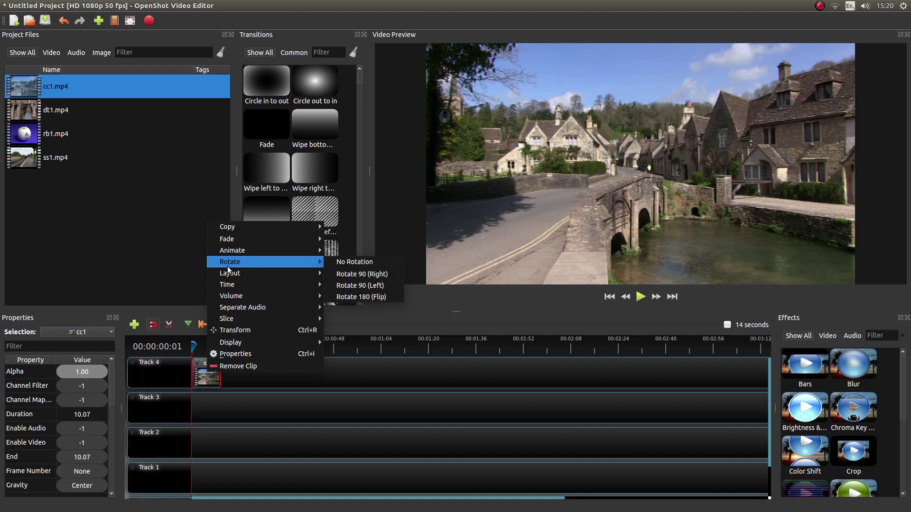
pyautogui.moveTo(225, 277)
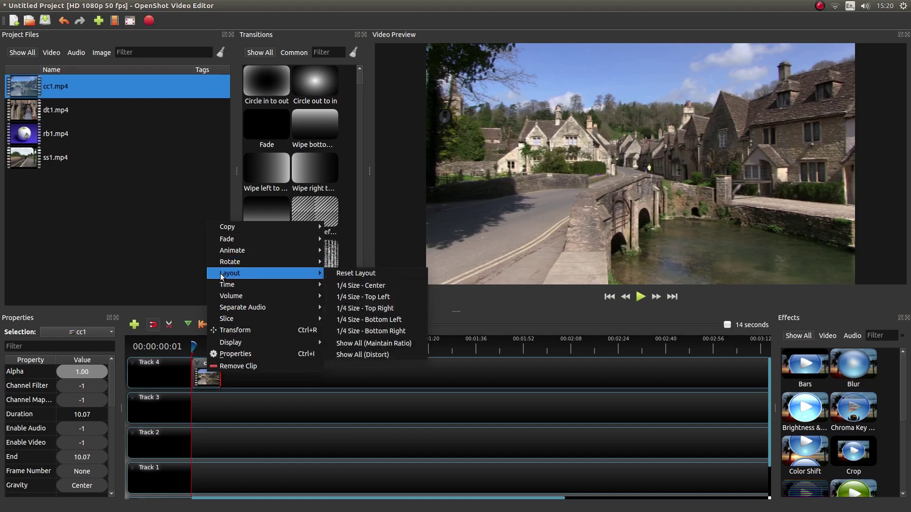
pyautogui.click(372, 296)
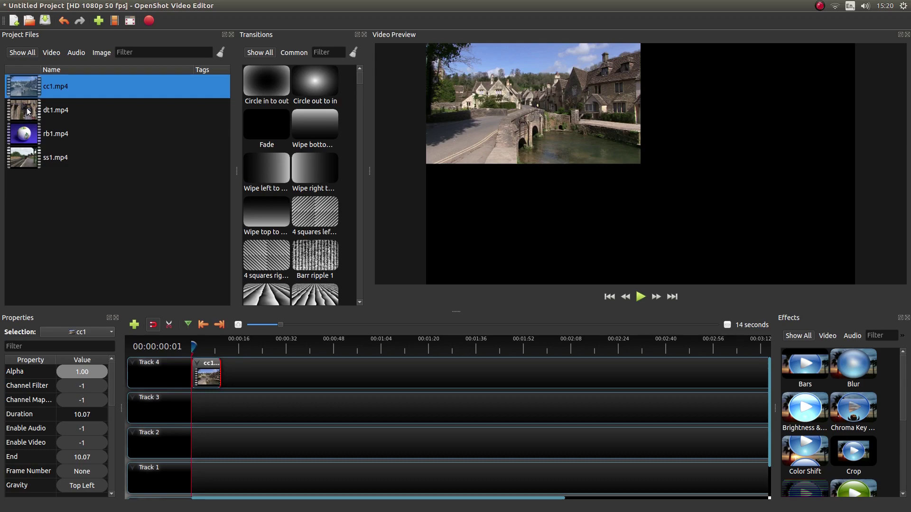
# - Place dt1.mp4 at the start of Track 3 with the 1/4 Size - Top Right layout
pyautogui.moveTo(27, 111); pyautogui.dragTo(221, 406)
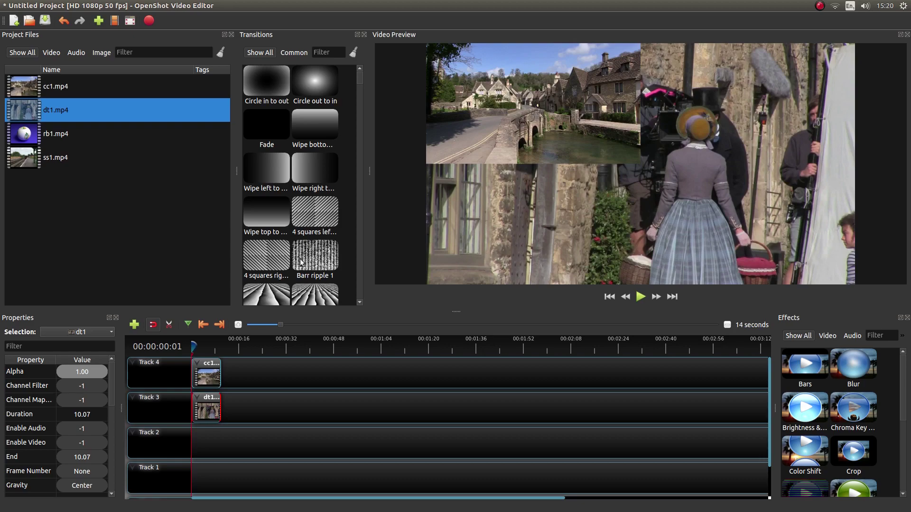
pyautogui.rightClick(210, 408)
pyautogui.moveTo(228, 313)
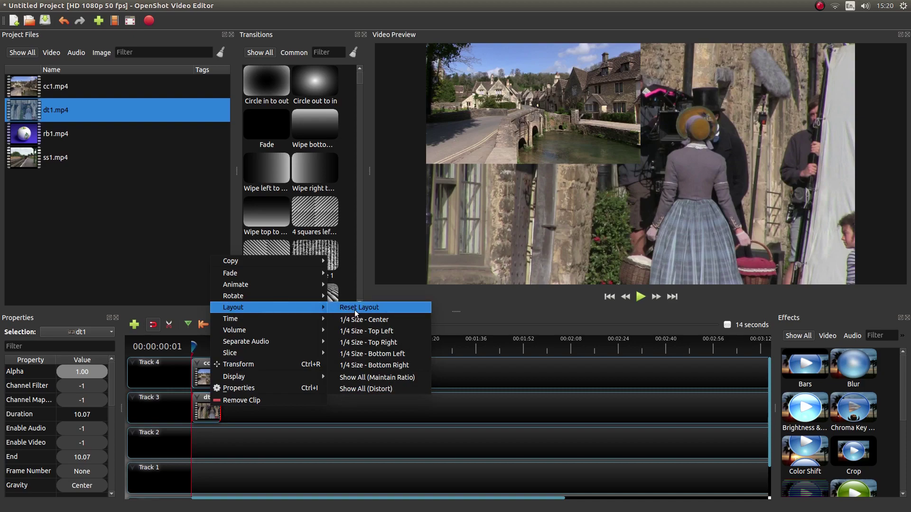
pyautogui.click(361, 342)
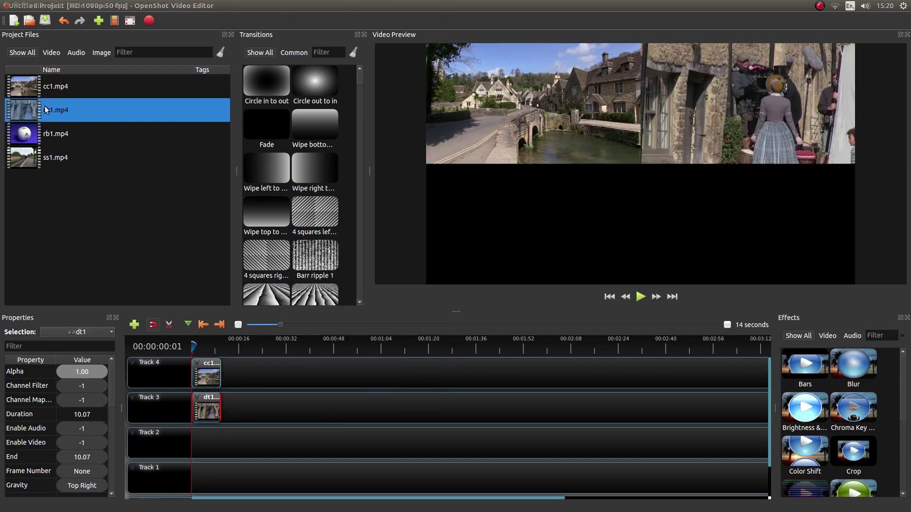
# - Place rb1.mp4 at the start of Track 2 with the 1/4 Size - Bottom Left layout
pyautogui.moveTo(27, 137); pyautogui.dragTo(208, 437)
pyautogui.rightClick(208, 435)
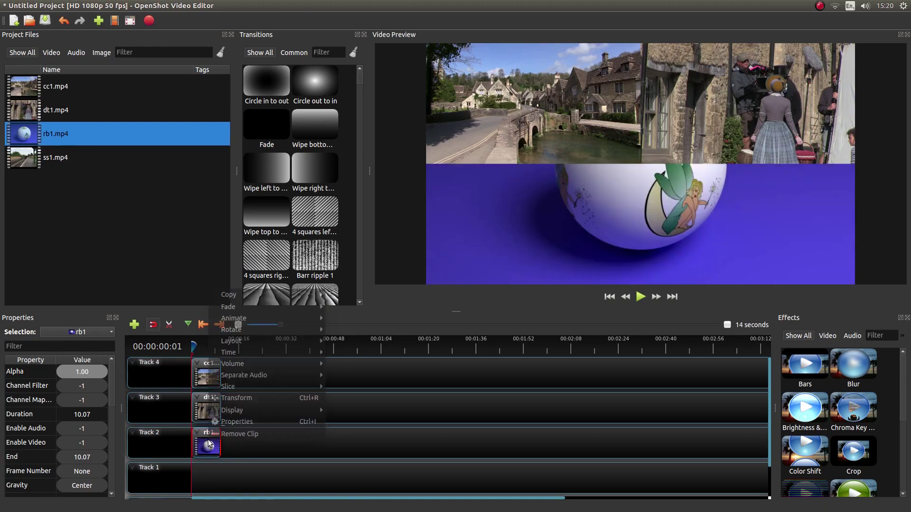
pyautogui.moveTo(241, 377)
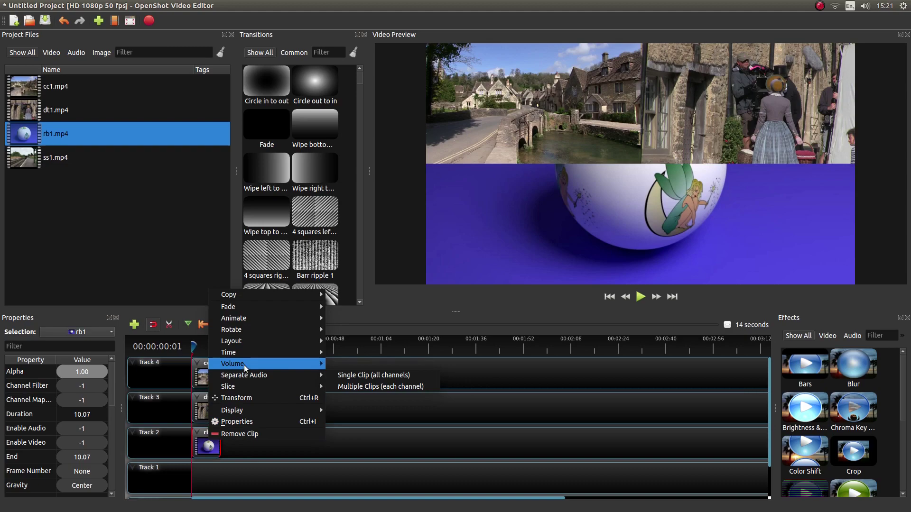
pyautogui.moveTo(288, 340)
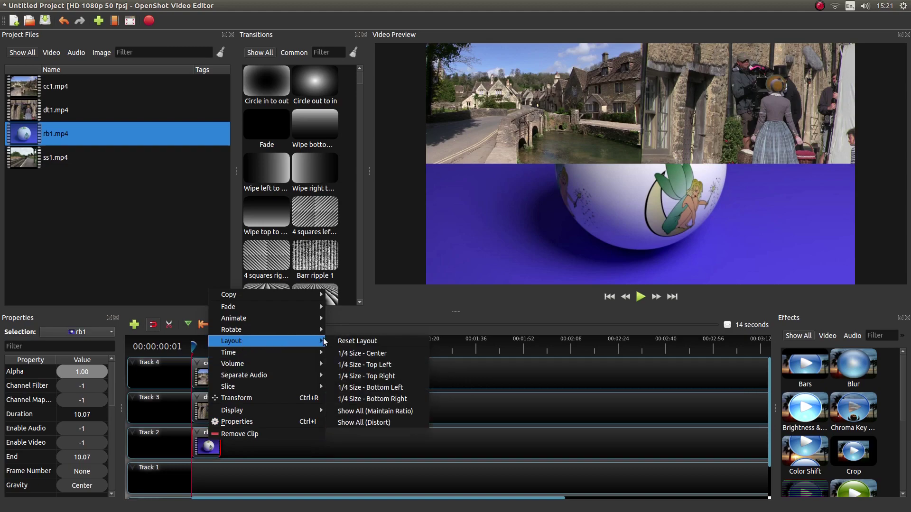
pyautogui.click(356, 388)
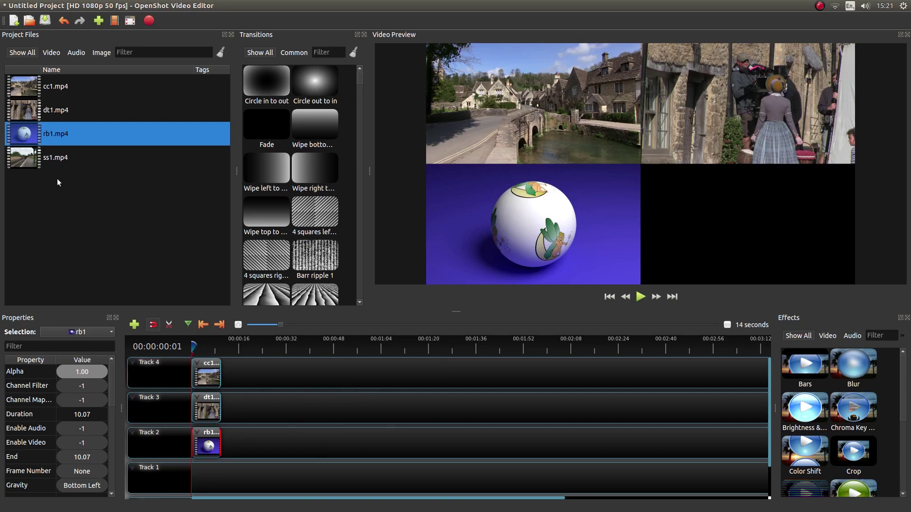
# - Place ss1.mp4 at the start of Track 1 with the 1/4 Size - Bottom Right layout
pyautogui.moveTo(31, 165); pyautogui.dragTo(211, 471)
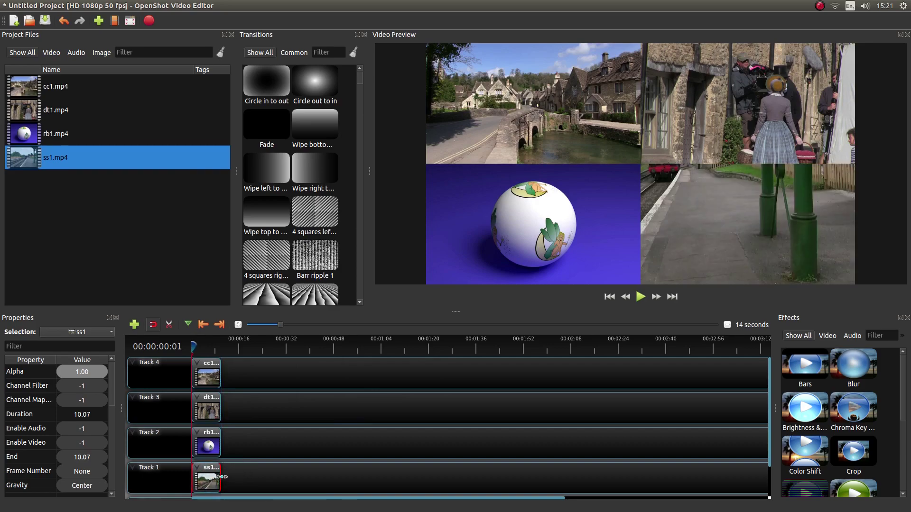
pyautogui.rightClick(200, 474)
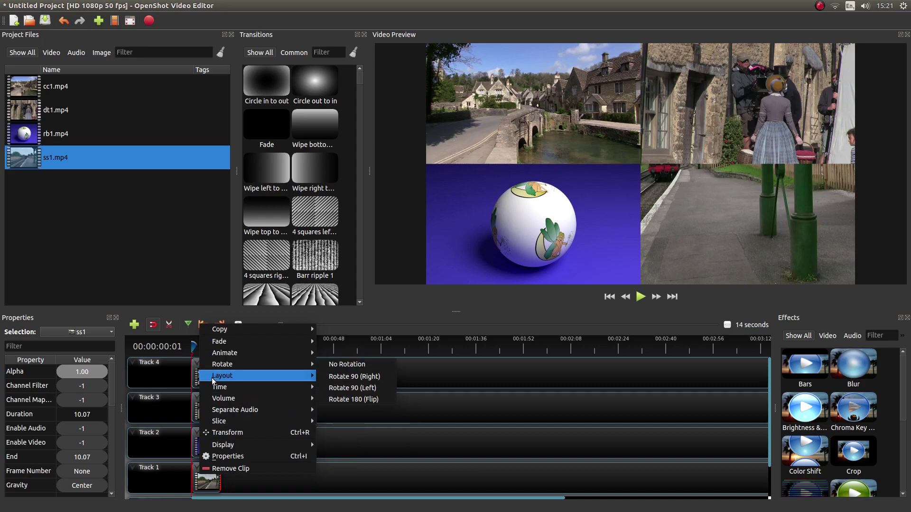
pyautogui.moveTo(223, 378)
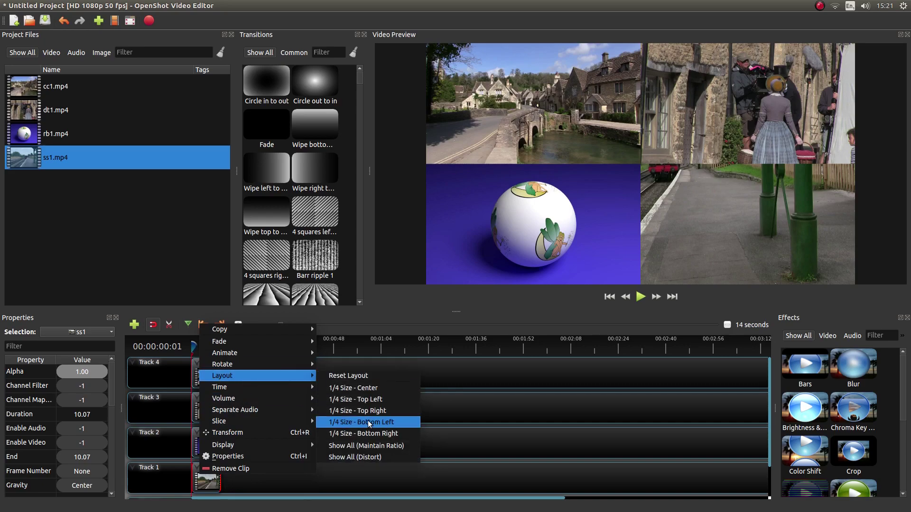
pyautogui.click(353, 435)
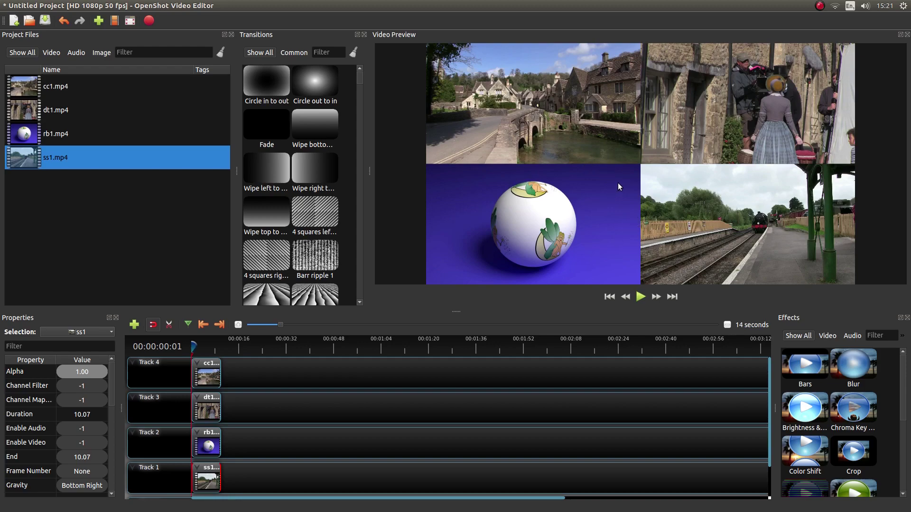
# - In the export dialog's Advanced options, set Export To Video Only and name the file ss1
pyautogui.click(149, 21)
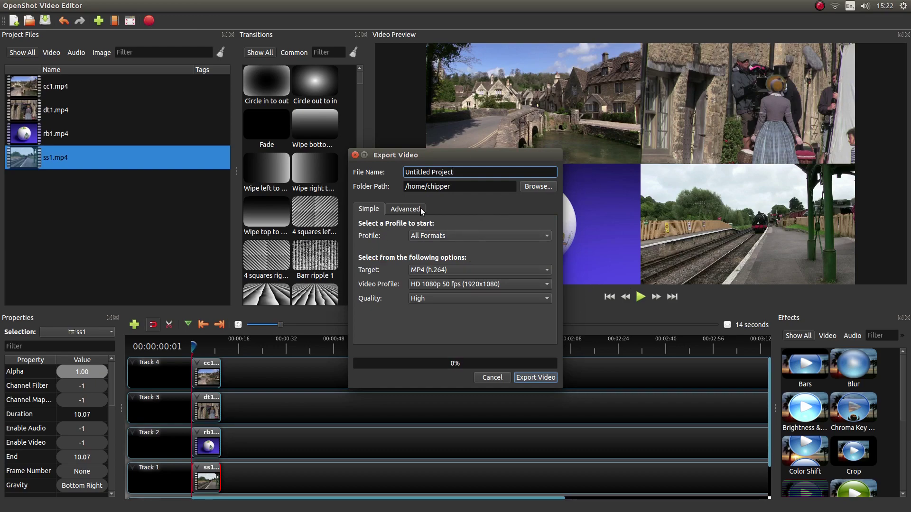
pyautogui.click(404, 210)
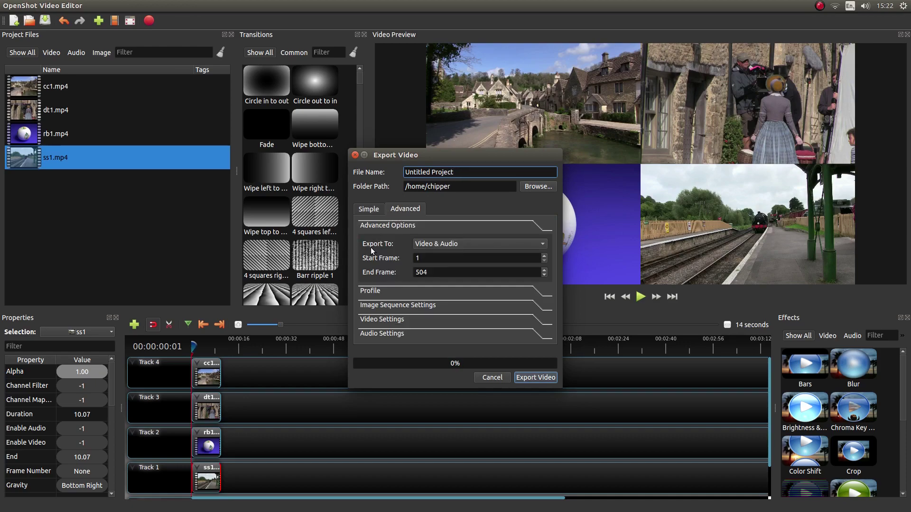
pyautogui.click(443, 243)
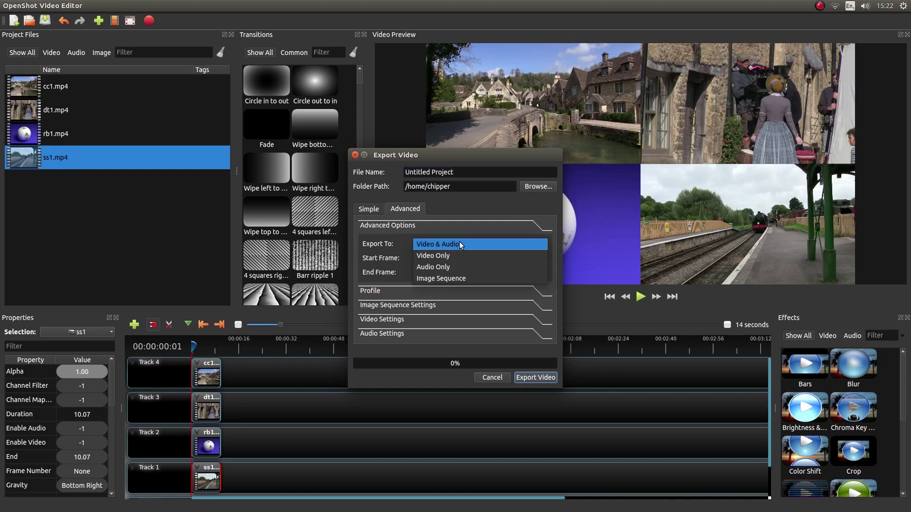
pyautogui.click(431, 257)
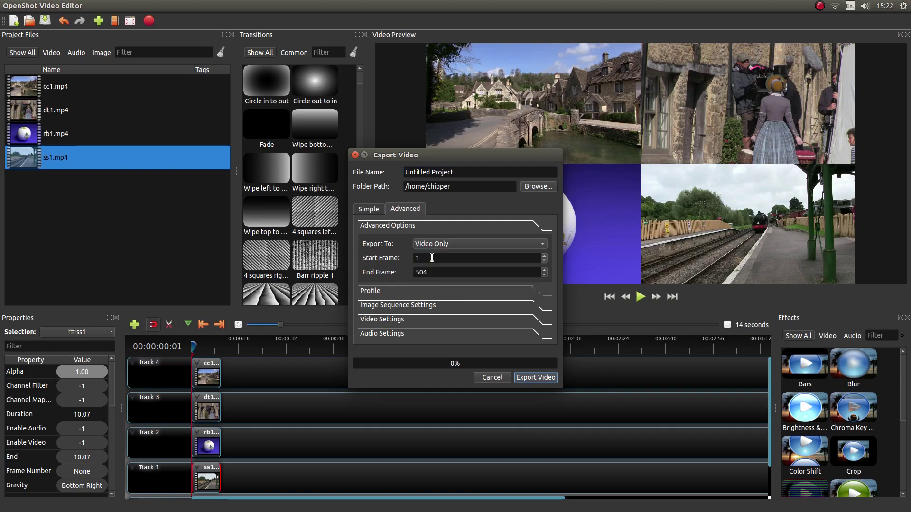
pyautogui.tripleClick(457, 173)
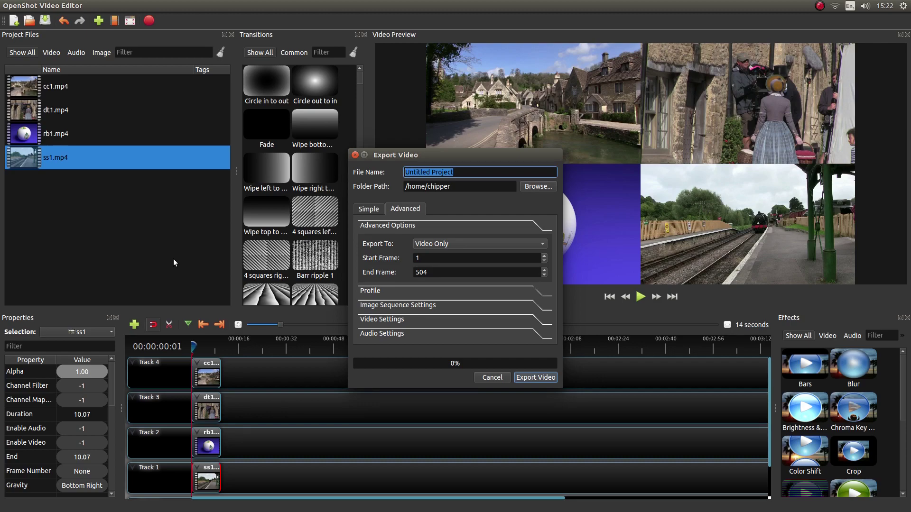
pyautogui.write('ss')
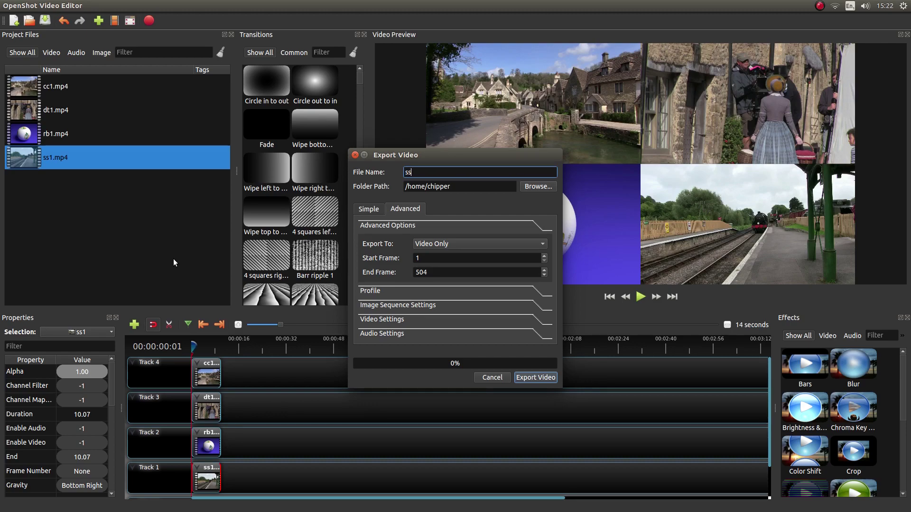
pyautogui.write('1')
# - Set the export folder to Desktop and export the ss1 video
pyautogui.click(538, 187)
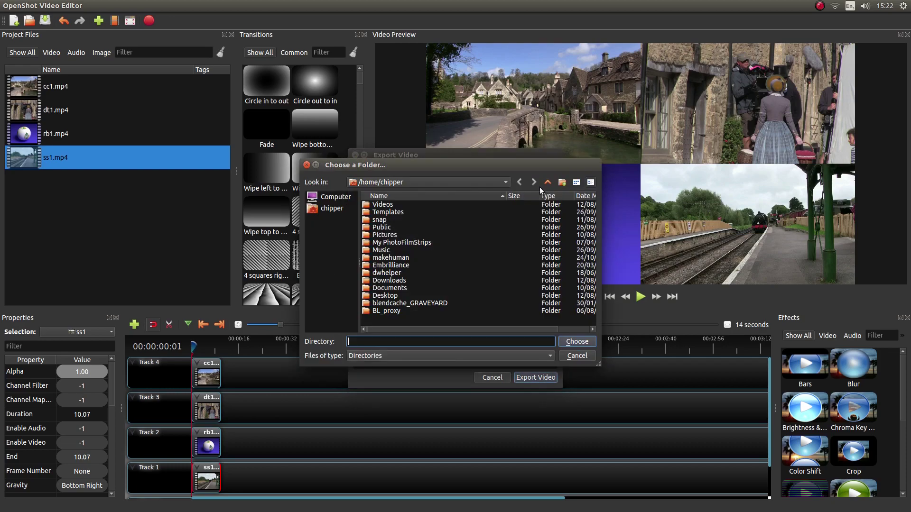
pyautogui.click(379, 296)
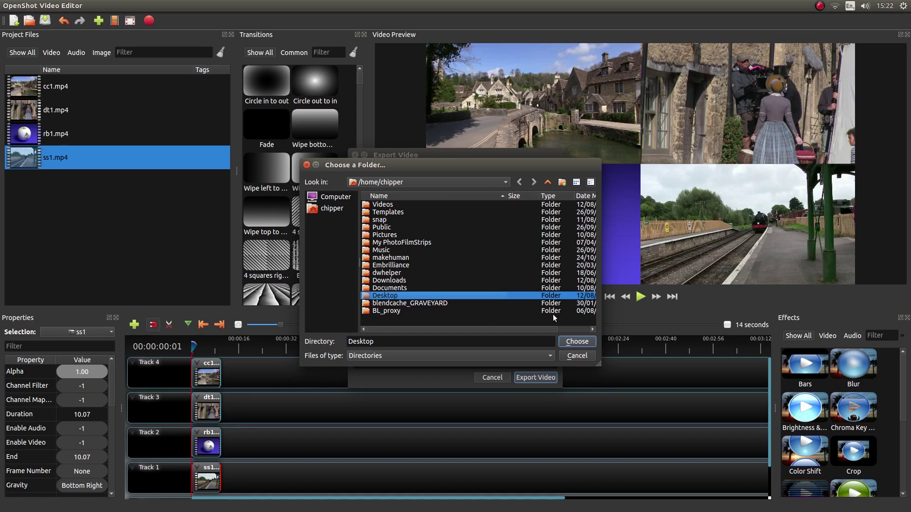
pyautogui.click(575, 342)
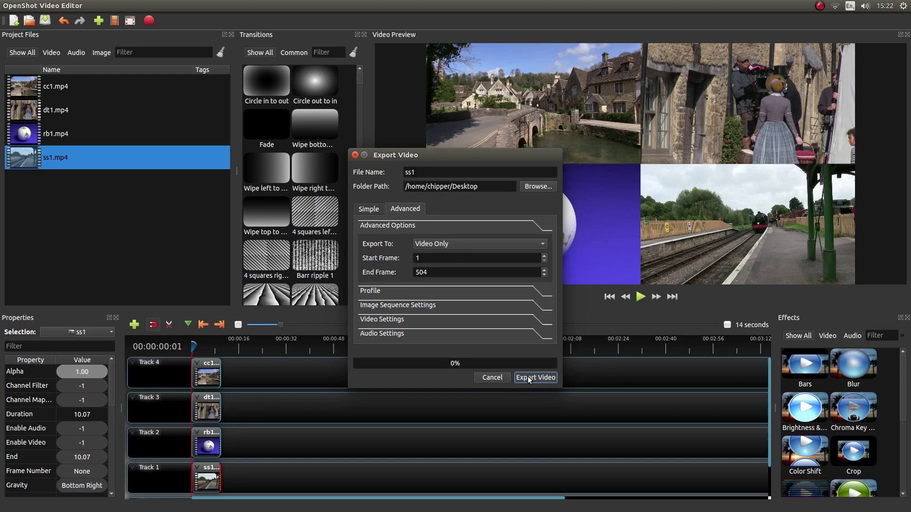
pyautogui.click(528, 378)
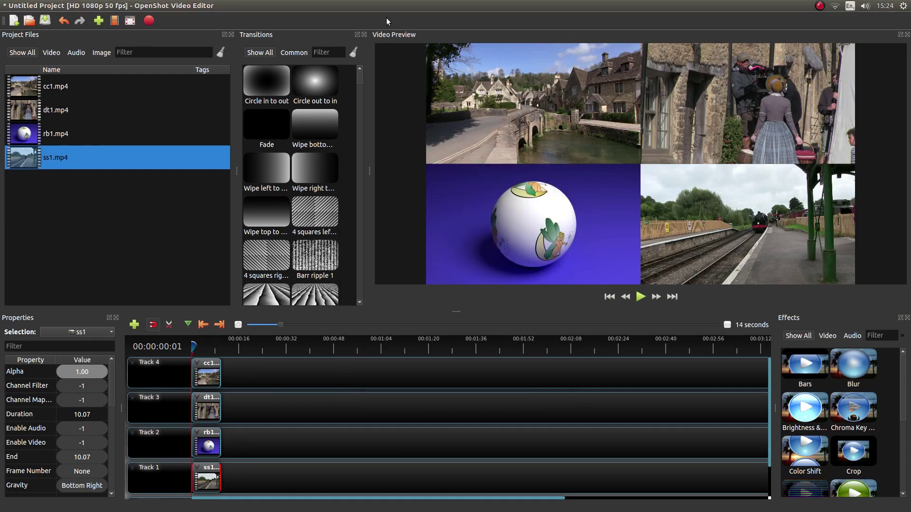
pyautogui.click(16, 5)
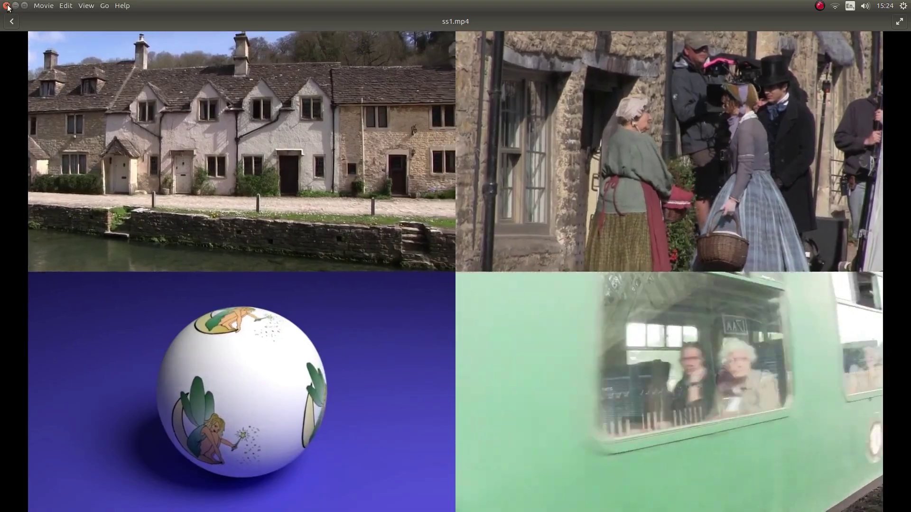
pyautogui.click(6, 5)
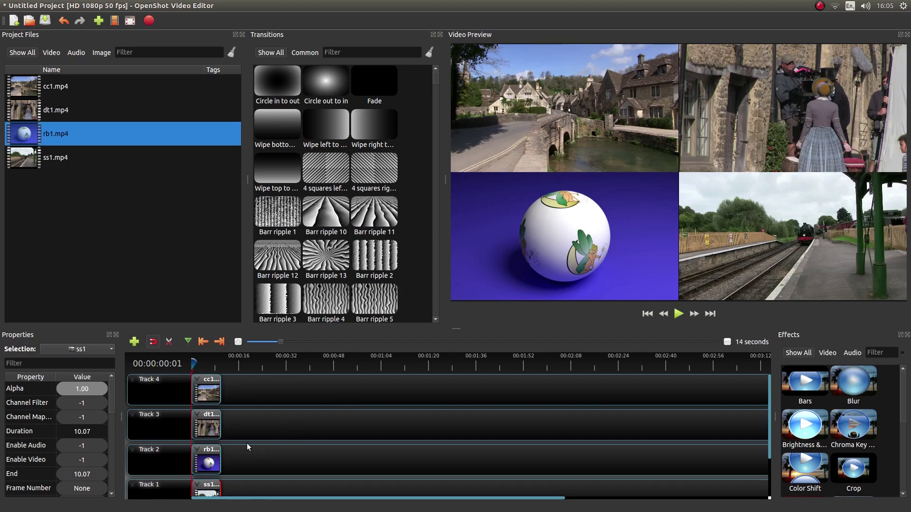
# - Remove the rb1 clip from Track 2
pyautogui.click(208, 458)
pyautogui.rightClick(211, 459)
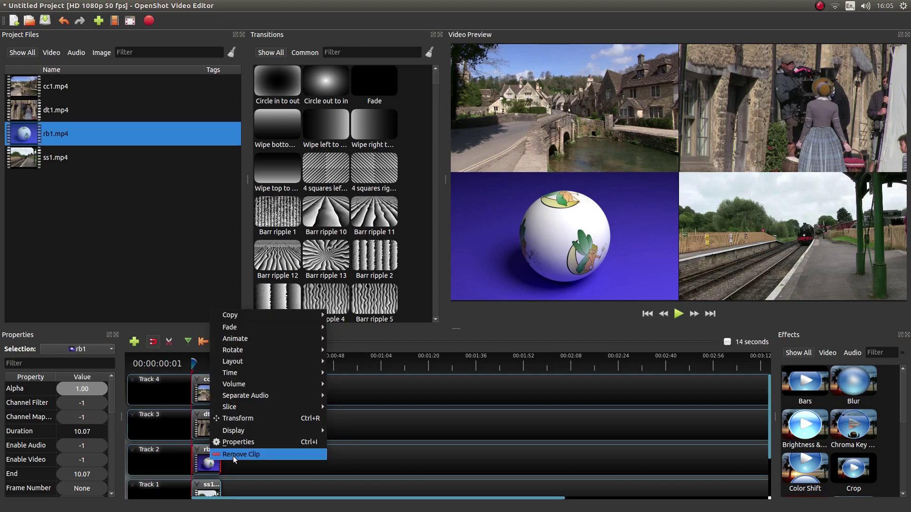
pyautogui.click(234, 455)
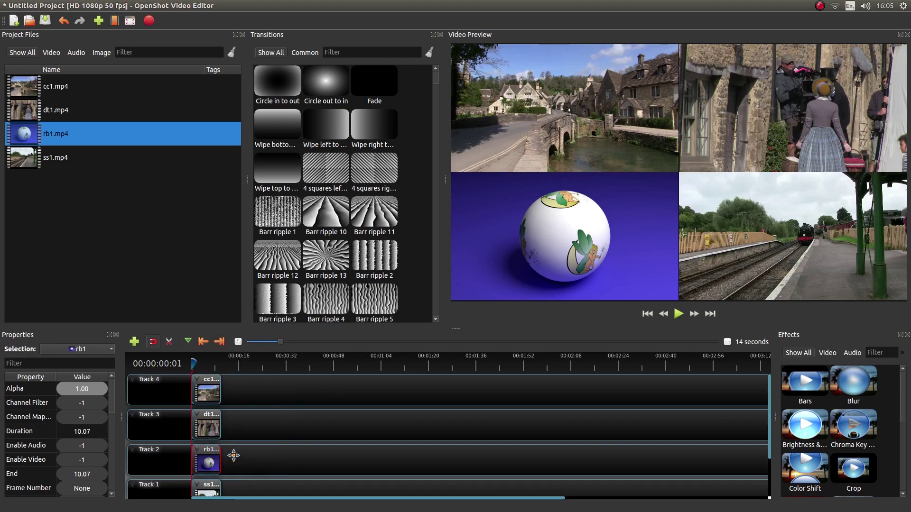
# - Play the preview to check the black bottom-left quadrant, then rewind to the first frame
pyautogui.click(679, 314)
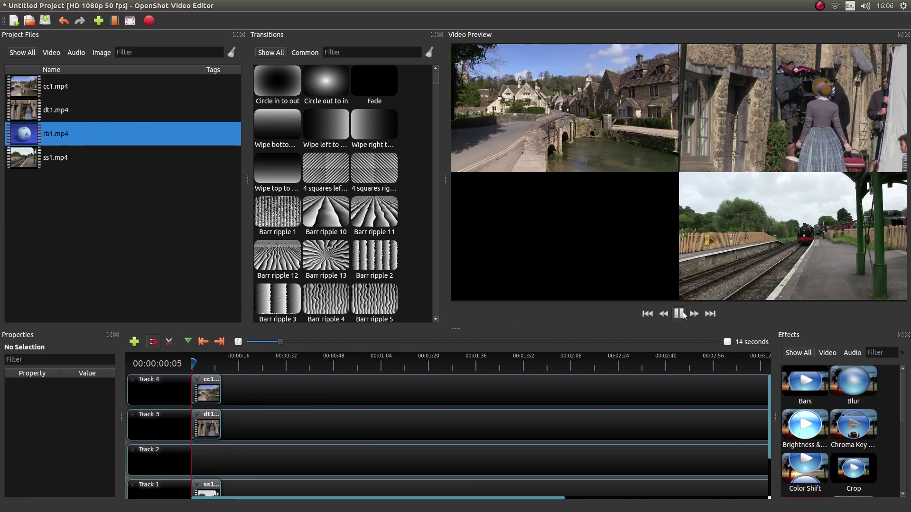
pyautogui.click(680, 314)
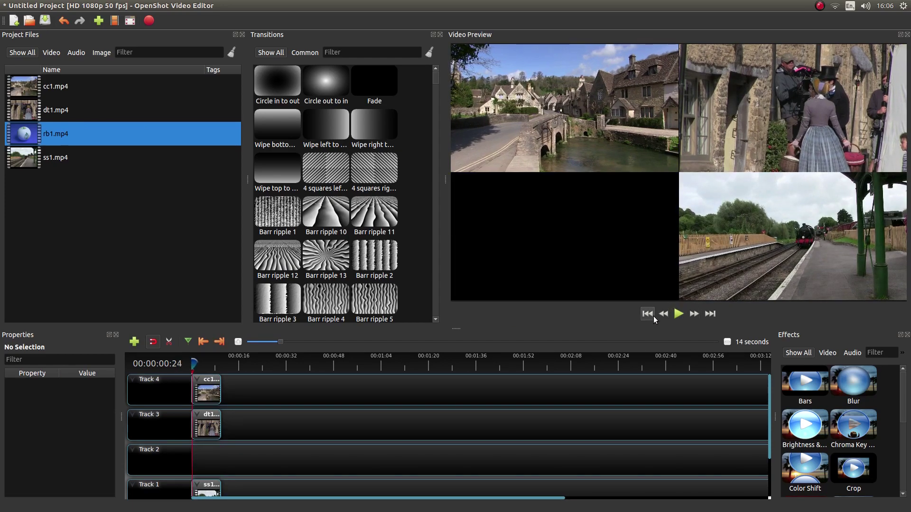
pyautogui.click(647, 314)
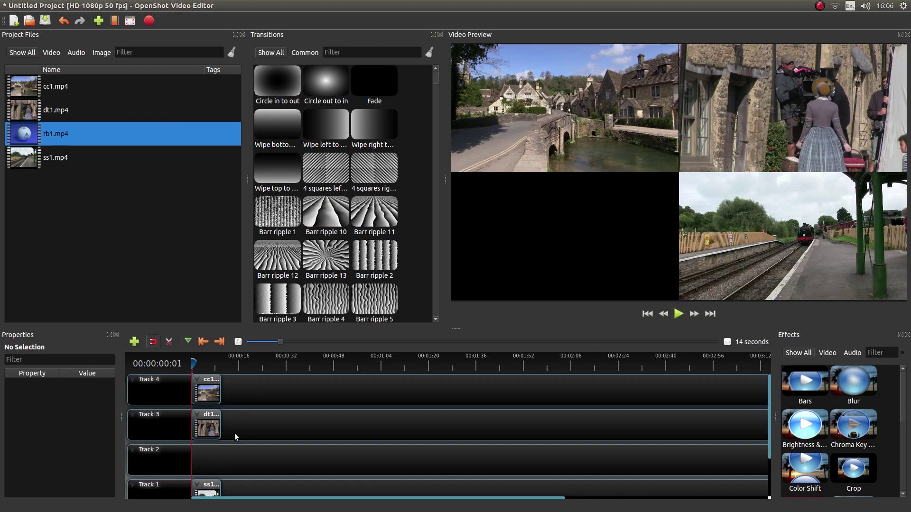
# - Move the ss1 train clip from Track 1 up to Track 2 and enable Transform on it
pyautogui.moveTo(202, 491); pyautogui.dragTo(201, 467)
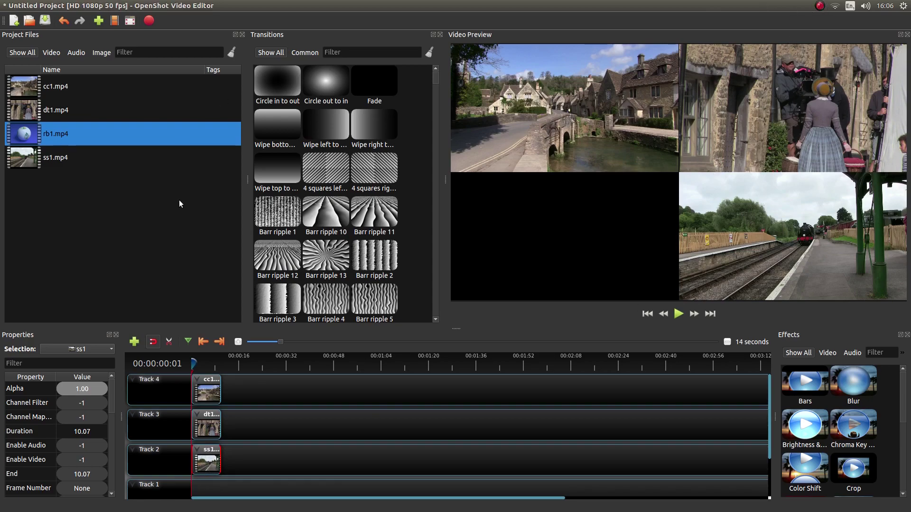
pyautogui.rightClick(209, 457)
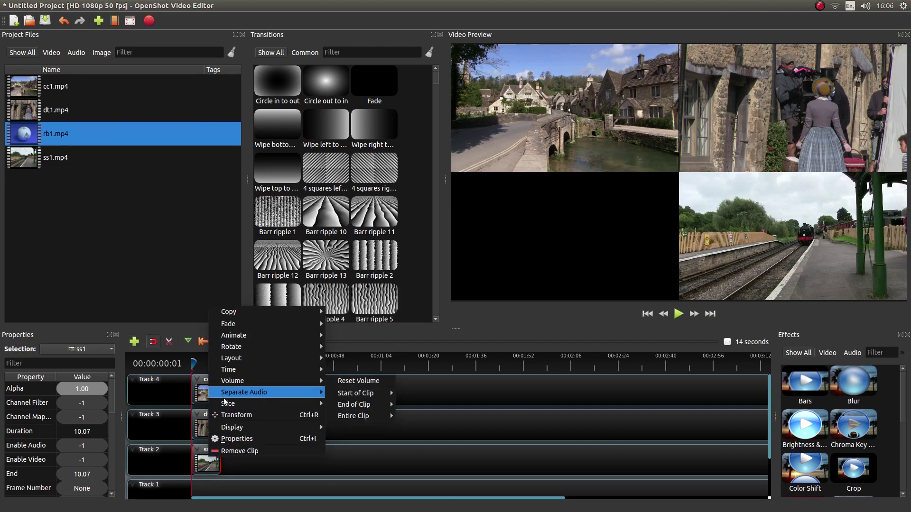
pyautogui.click(260, 415)
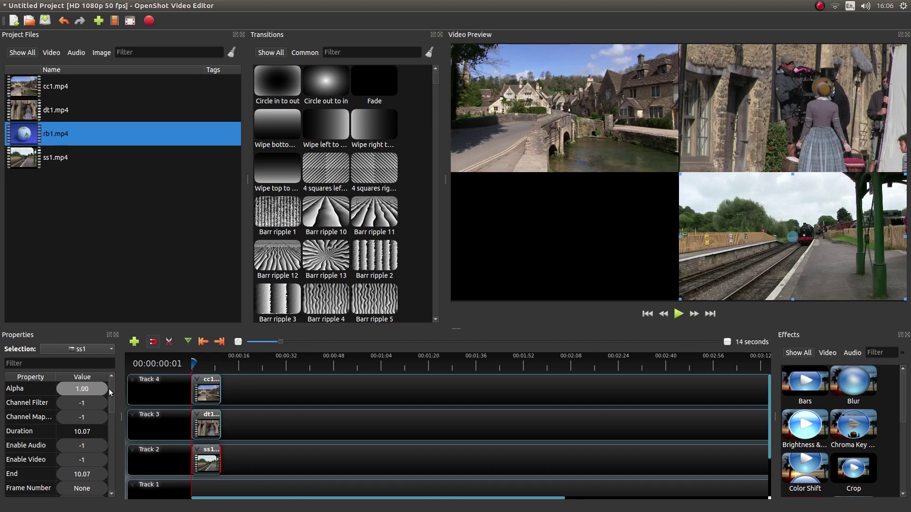
# - Choose Advanced View under View > Views to restore the full toolbar and Tags column
pyautogui.moveTo(109, 389); pyautogui.dragTo(107, 422)
pyautogui.moveTo(128, 8)
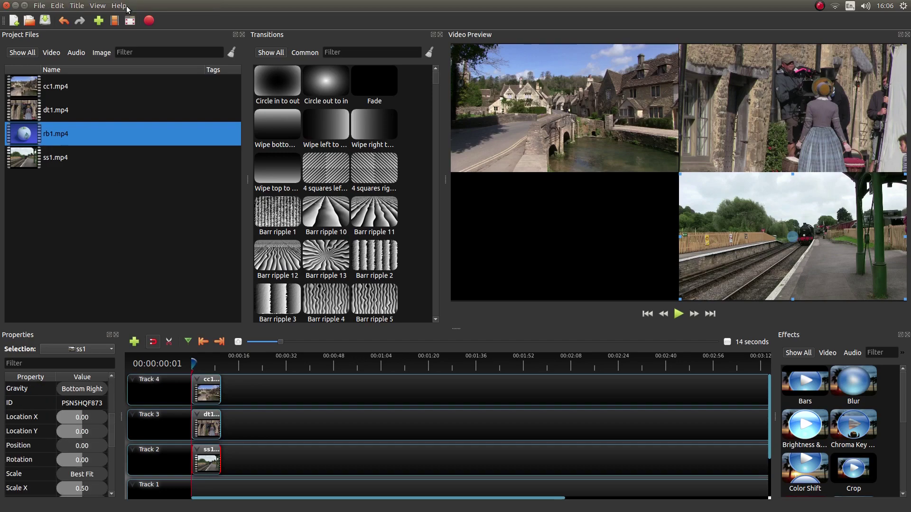
pyautogui.click(102, 8)
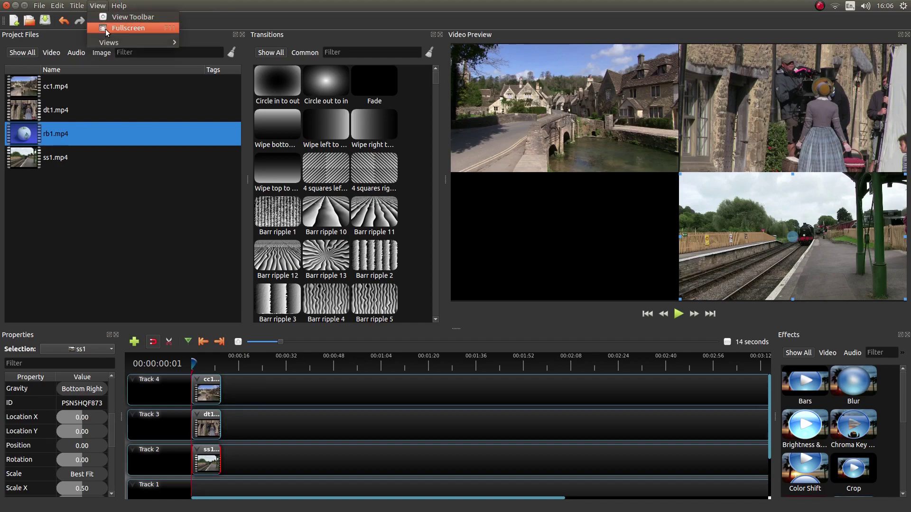
pyautogui.moveTo(108, 43)
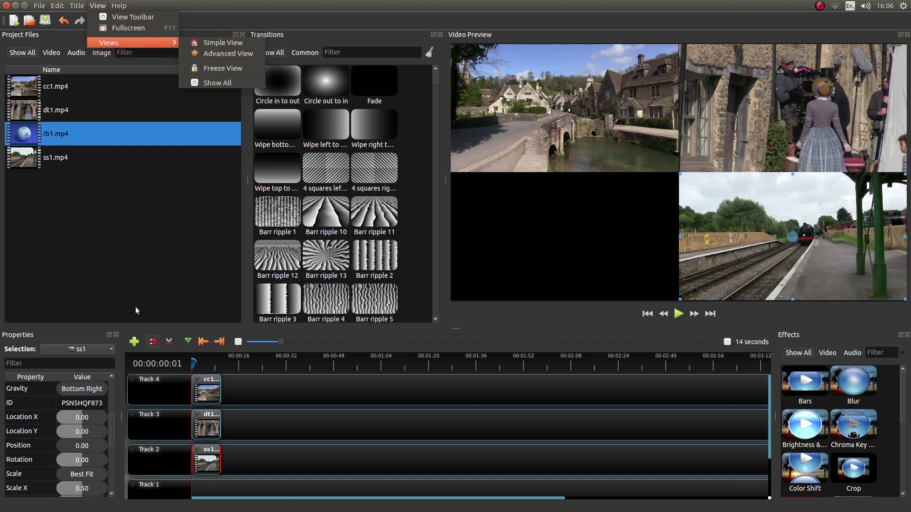
pyautogui.click(94, 275)
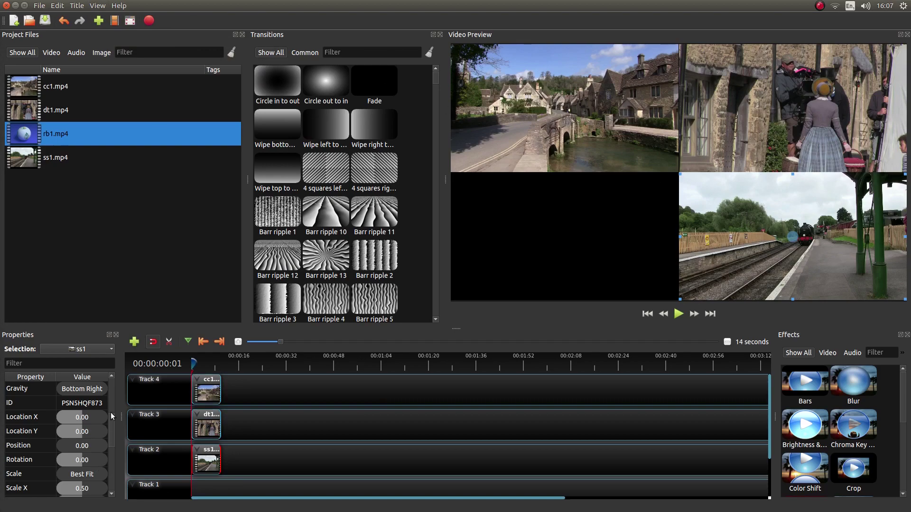
# - Set the ss1 train clip's Scale X and Scale Y both to 1 in Properties
pyautogui.moveTo(114, 421); pyautogui.dragTo(114, 434)
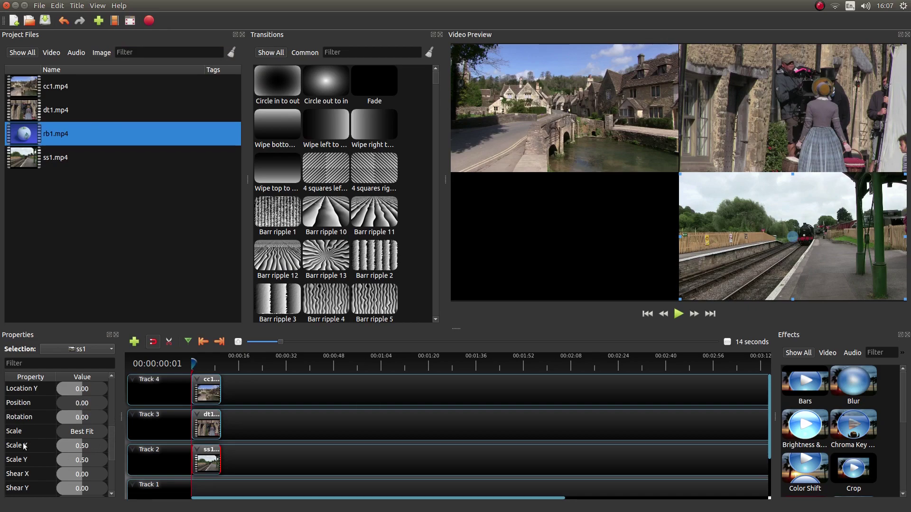
pyautogui.click(84, 448)
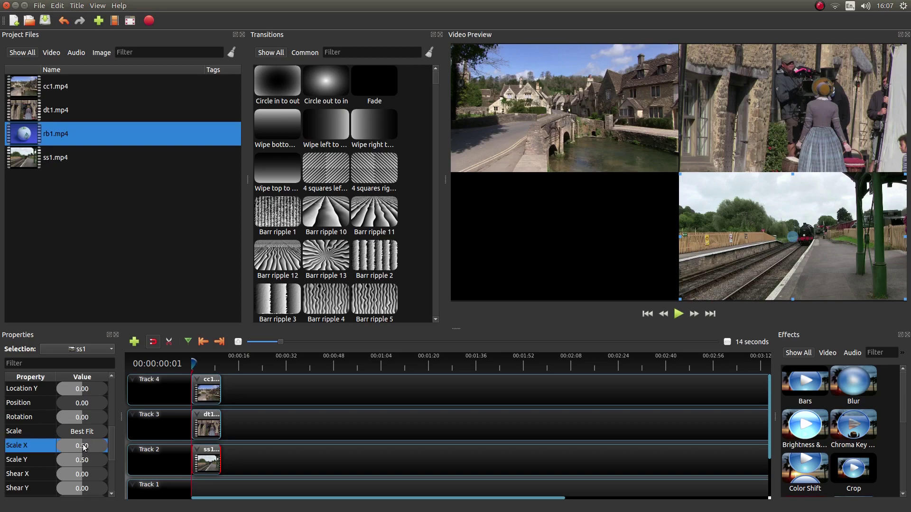
pyautogui.write('1')
pyautogui.press('Return')
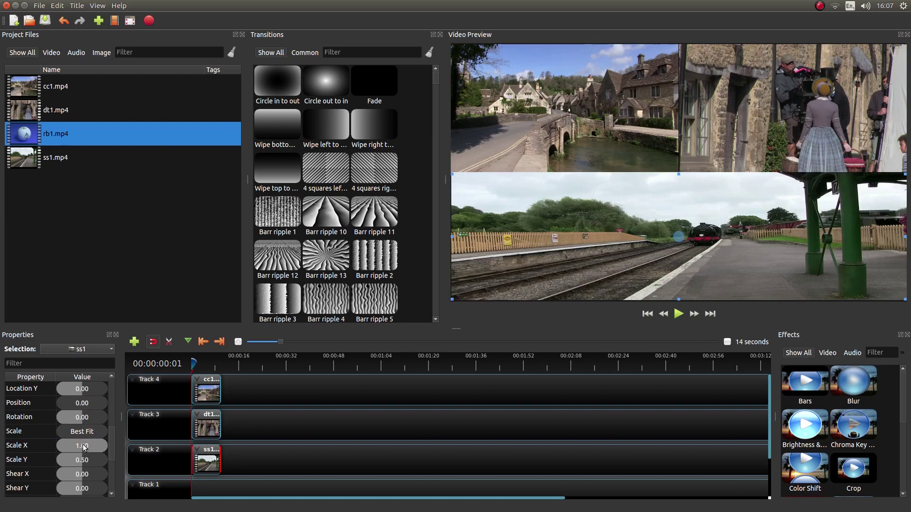
pyautogui.click(91, 463)
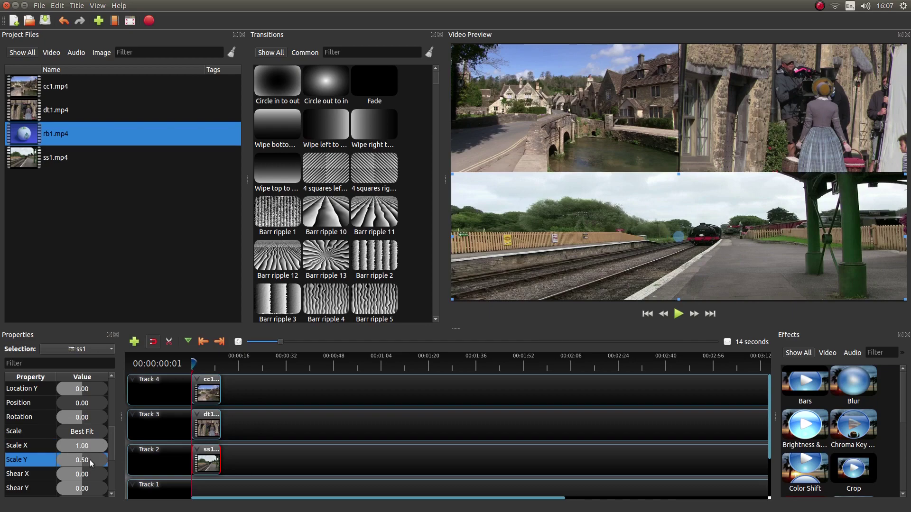
pyautogui.doubleClick(91, 460)
pyautogui.write('1')
pyautogui.press('Return')
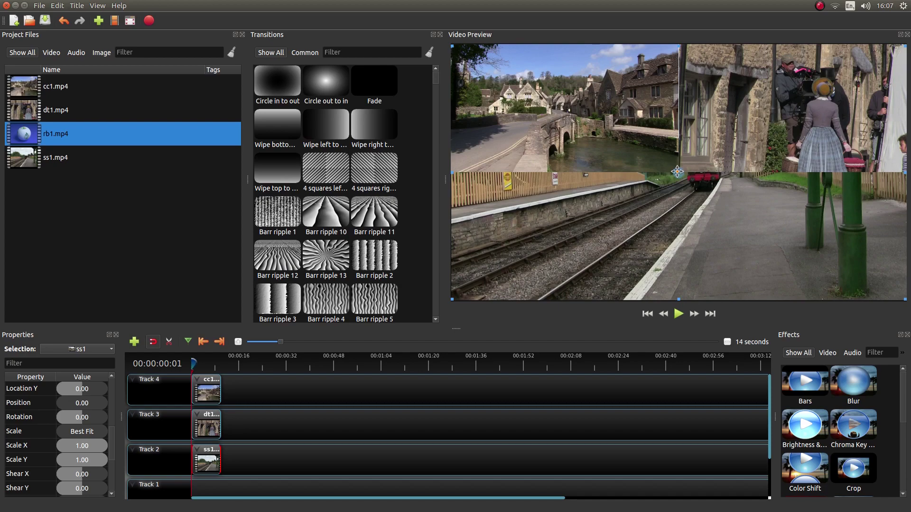
# - Drag the ss1 train clip down in Video Preview until Location Y reads about 0.28
pyautogui.moveTo(680, 174); pyautogui.dragTo(680, 231)
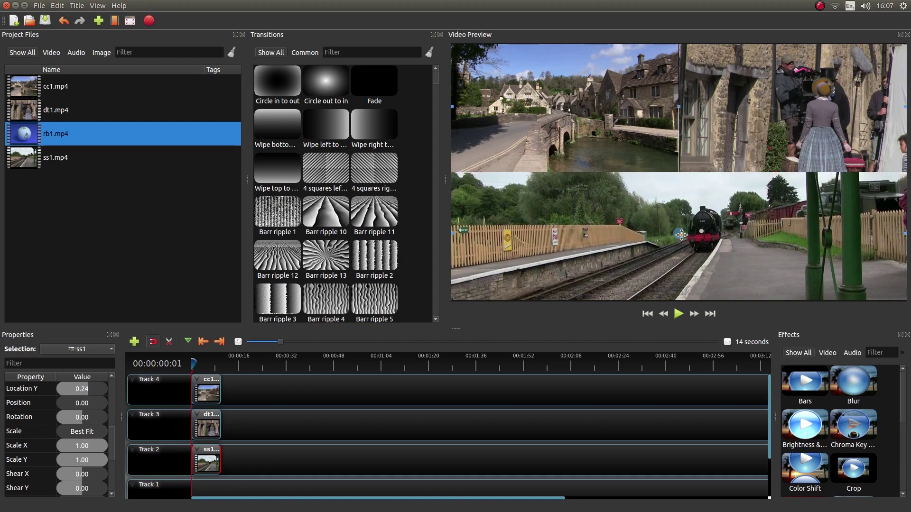
pyautogui.moveTo(681, 235); pyautogui.dragTo(681, 240)
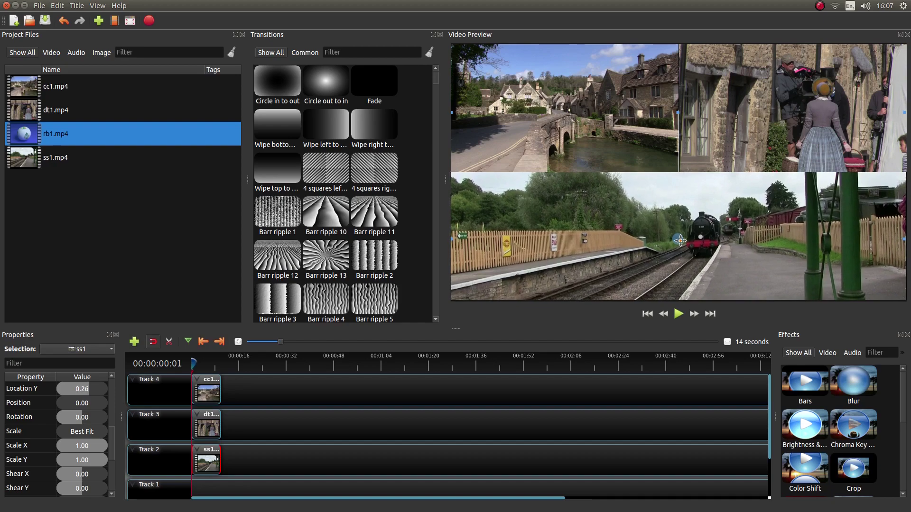
pyautogui.moveTo(680, 241); pyautogui.dragTo(680, 246)
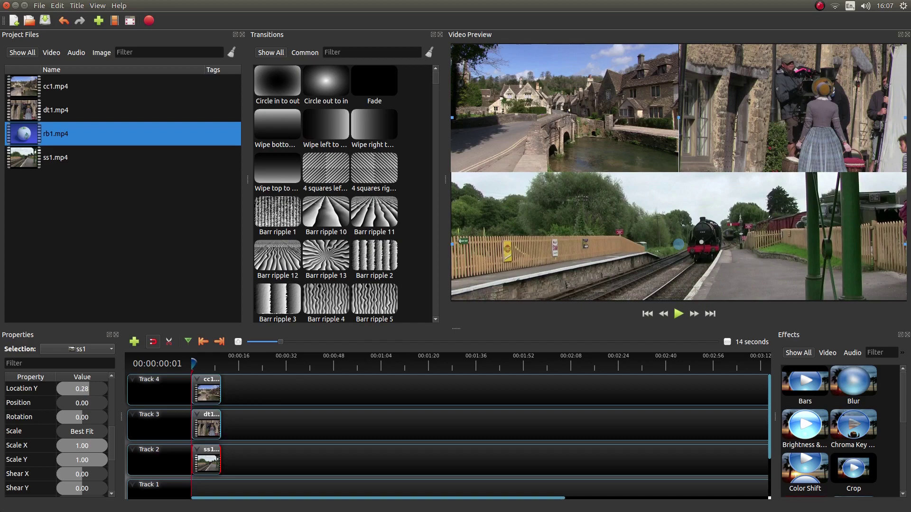
pyautogui.moveTo(112, 443); pyautogui.dragTo(113, 434)
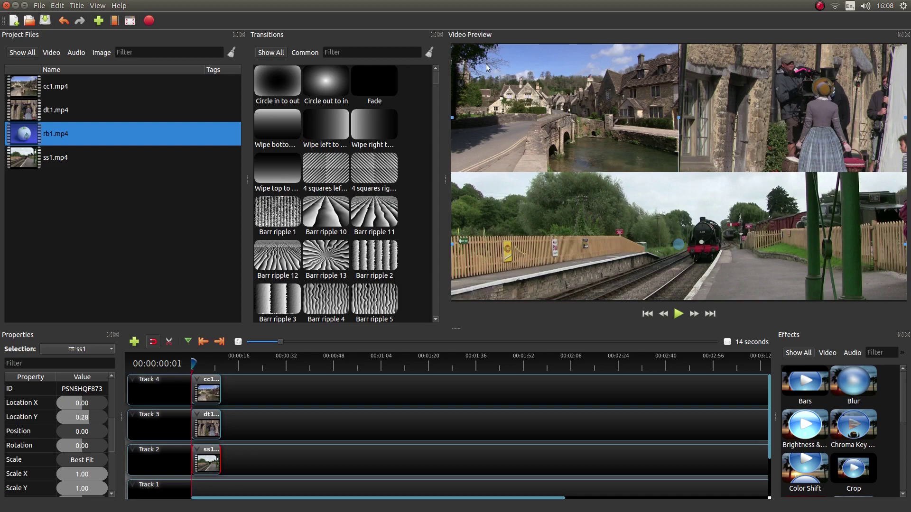
# - In the Export Video dialog, set Advanced > Export To to Video Only
pyautogui.click(149, 21)
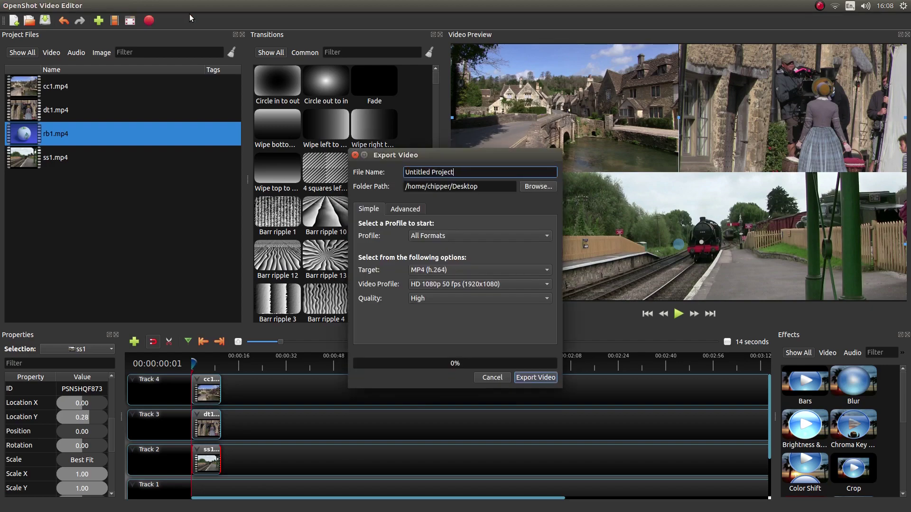
pyautogui.click(404, 209)
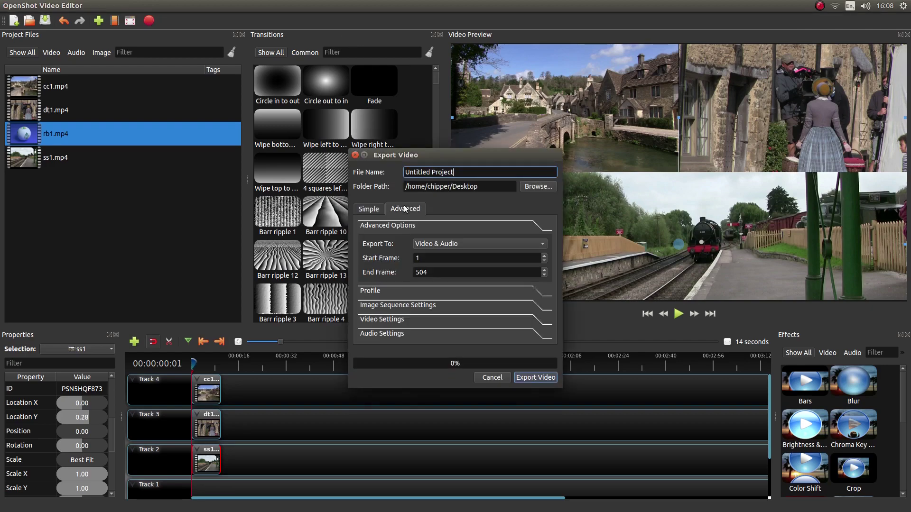
pyautogui.click(443, 244)
pyautogui.click(435, 254)
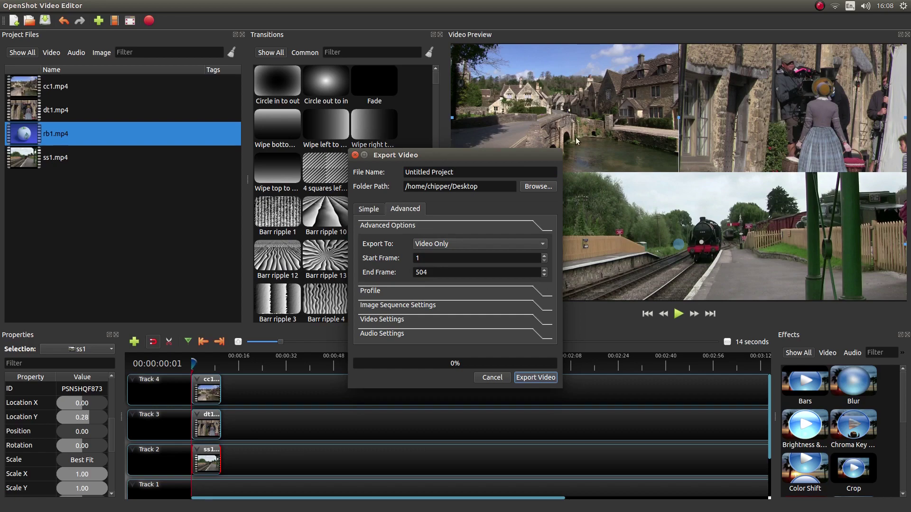
# - Change the output file name to SS
pyautogui.click(454, 171)
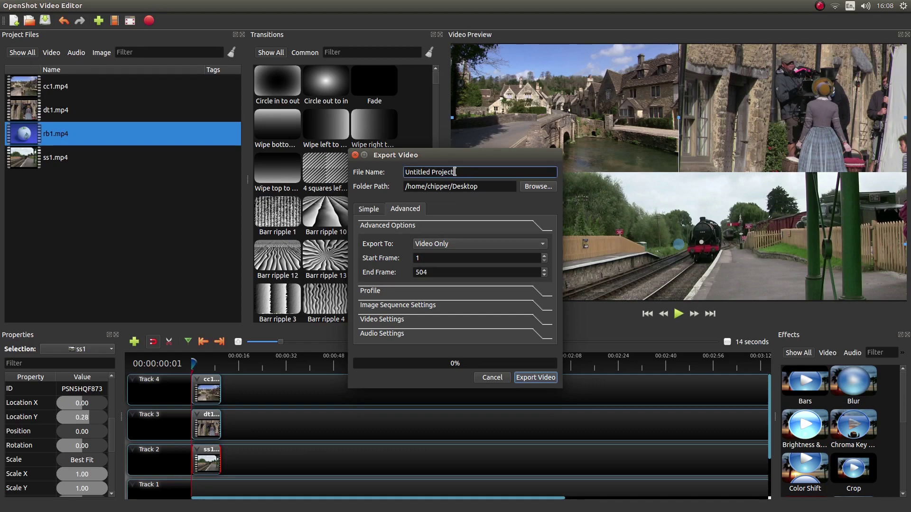
pyautogui.write('S')
pyautogui.press('BackSpace')
pyautogui.press('BackSpace')
pyautogui.press('BackSpace')
pyautogui.press('BackSpace')
pyautogui.press('BackSpace')
pyautogui.press('BackSpace')
pyautogui.press('BackSpace')
pyautogui.press('BackSpace')
pyautogui.press('BackSpace')
pyautogui.press('BackSpace')
pyautogui.press('BackSpace')
pyautogui.press('BackSpace')
pyautogui.press('BackSpace')
pyautogui.press('BackSpace')
pyautogui.press('BackSpace')
pyautogui.press('BackSpace')
pyautogui.press('BackSpace')
pyautogui.write('SS')
# - Set the output folder to Desktop and start the export
pyautogui.click(535, 189)
pyautogui.click(331, 210)
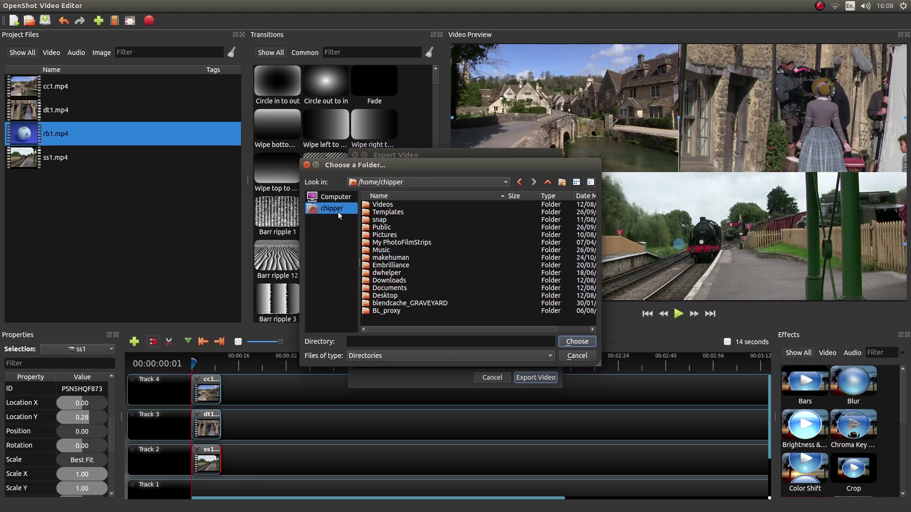
pyautogui.click(396, 297)
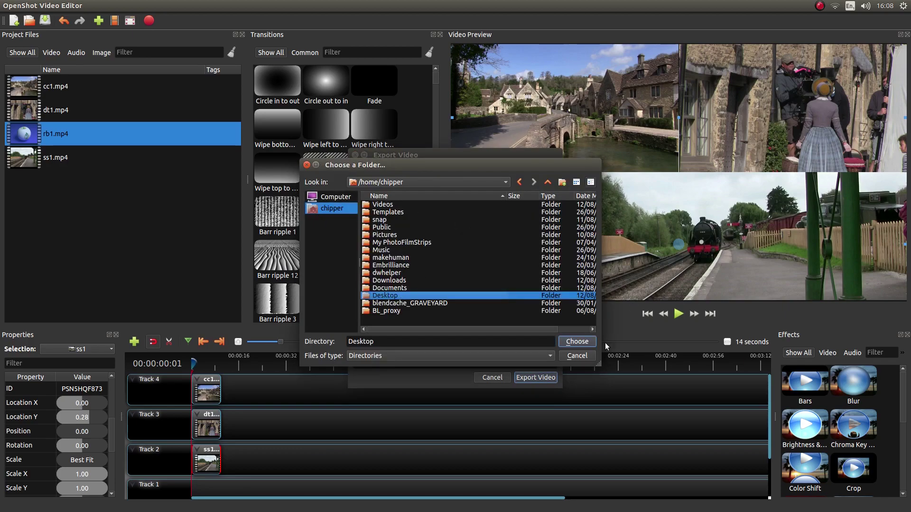
pyautogui.click(577, 342)
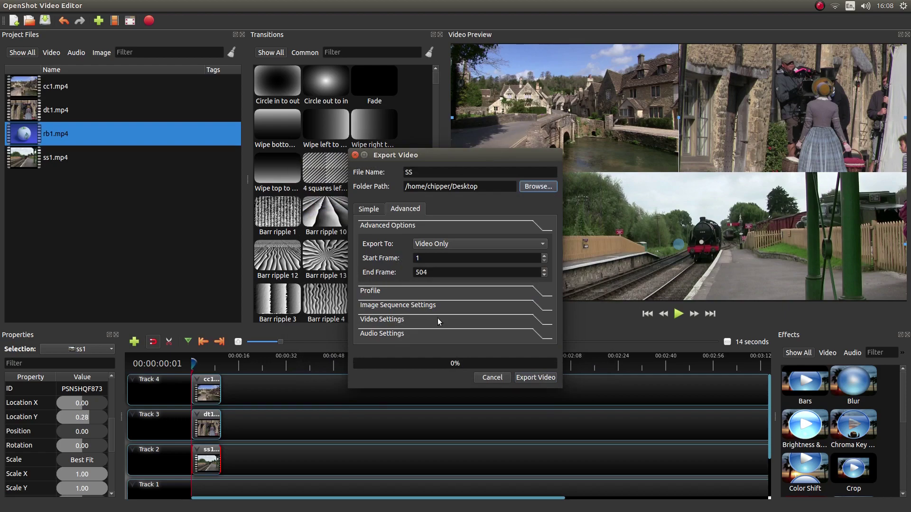
pyautogui.click(533, 378)
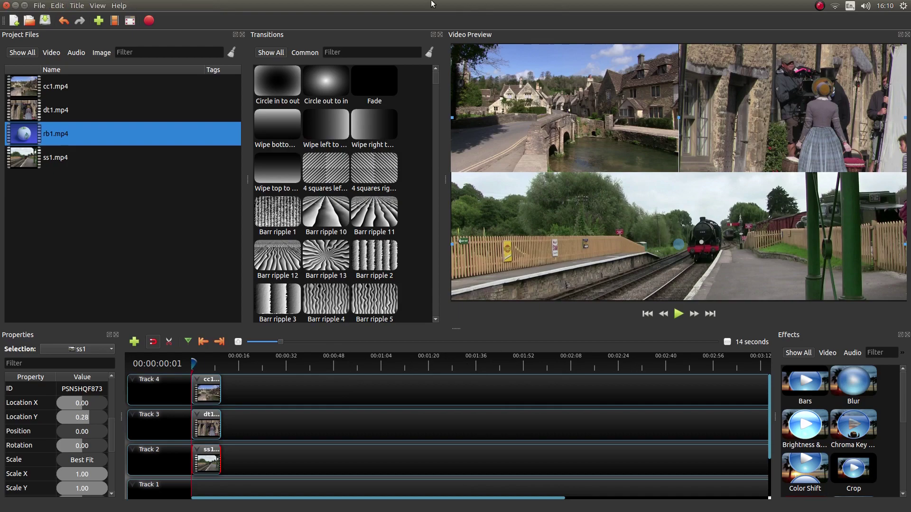
# - Close OpenShot and play the exported SS.mp4 from the desktop
pyautogui.click(15, 5)
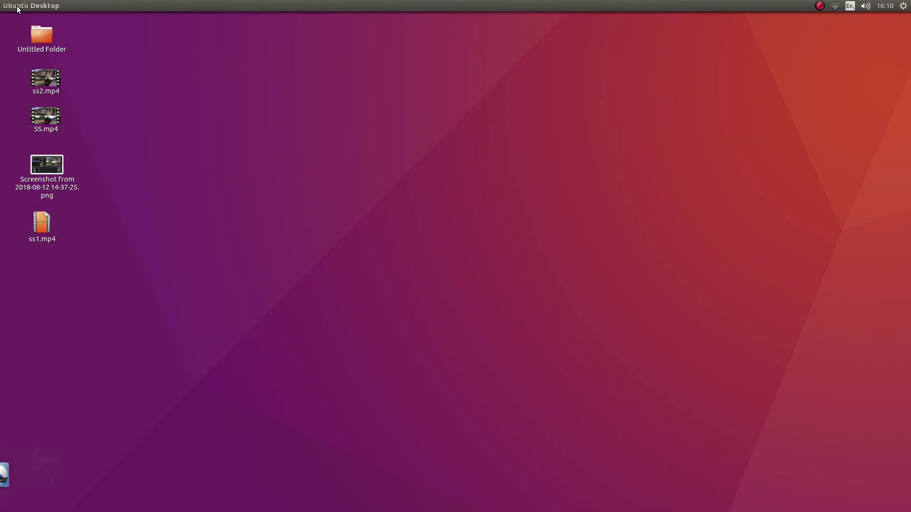
pyautogui.doubleClick(38, 113)
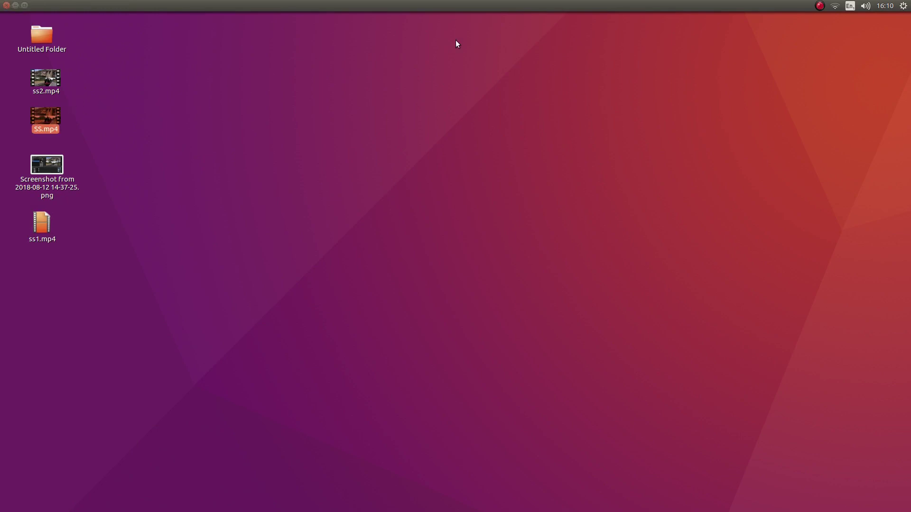